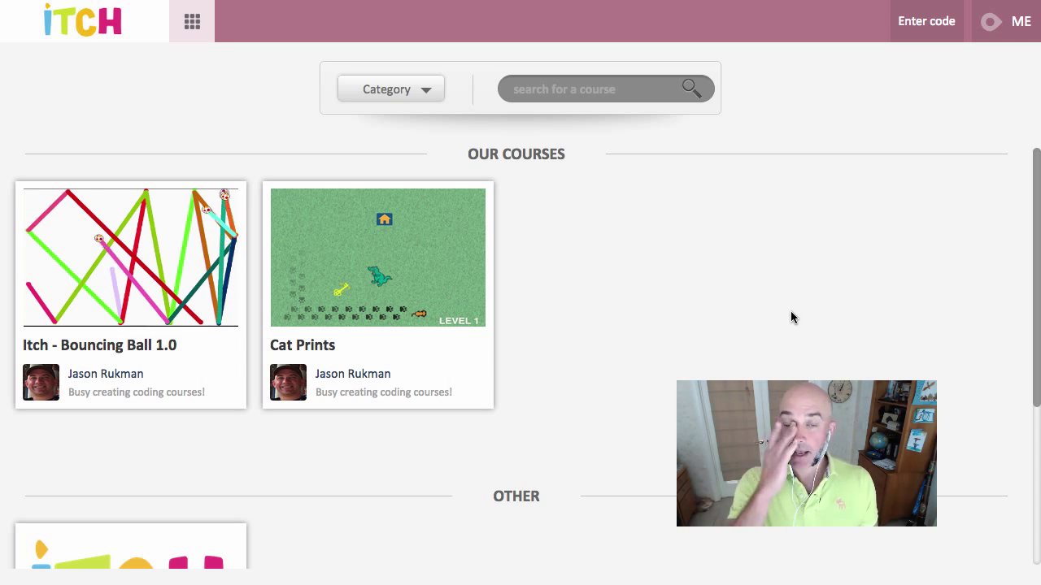
Enter the Itch - Bouncing Ball 1.0 course from its thumbnail popup
click(86, 265)
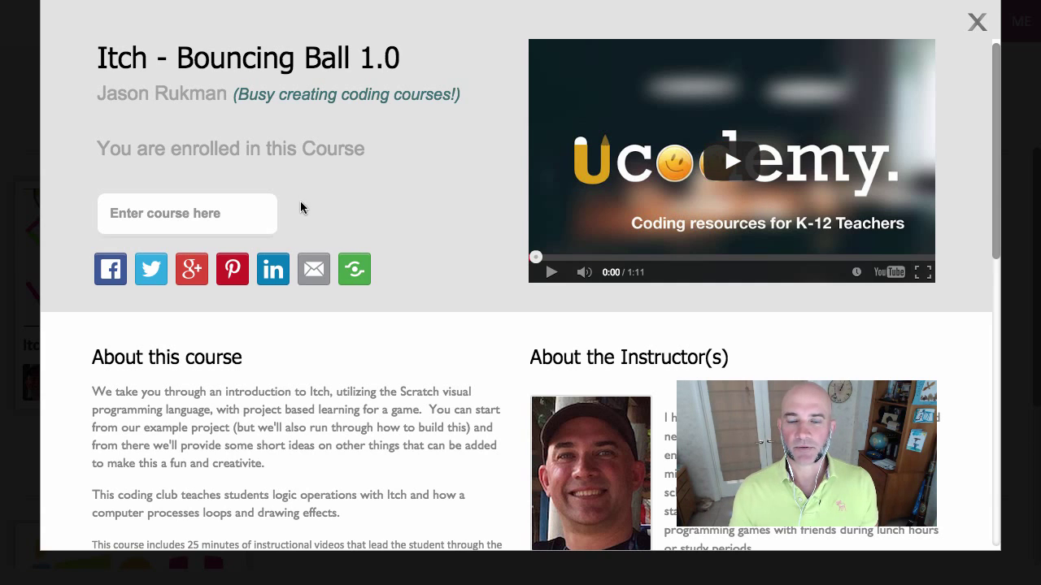
click(214, 215)
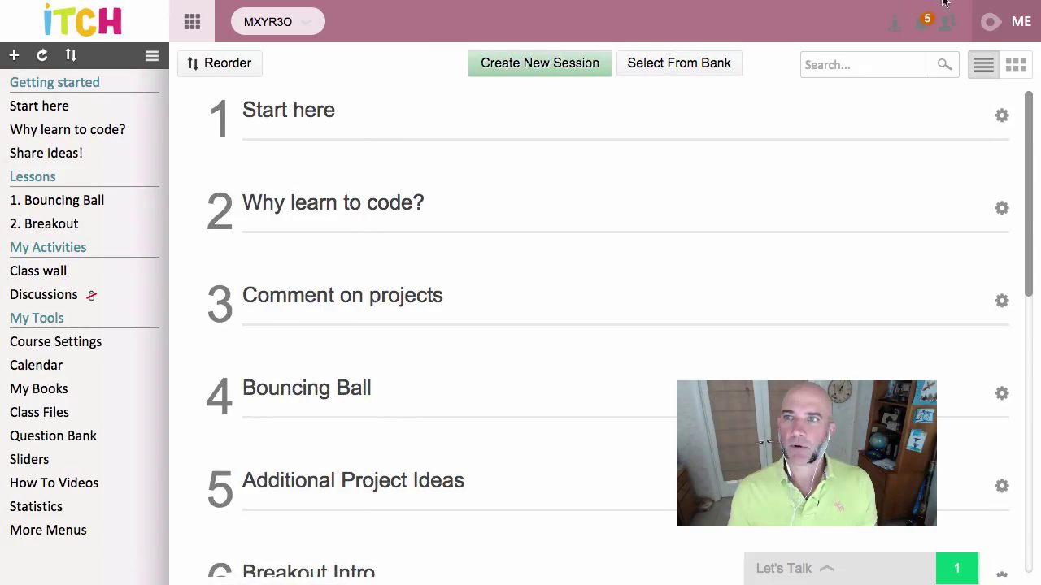
Switch to the student view and open the Start here session with the Getting started with Itch video
click(902, 26)
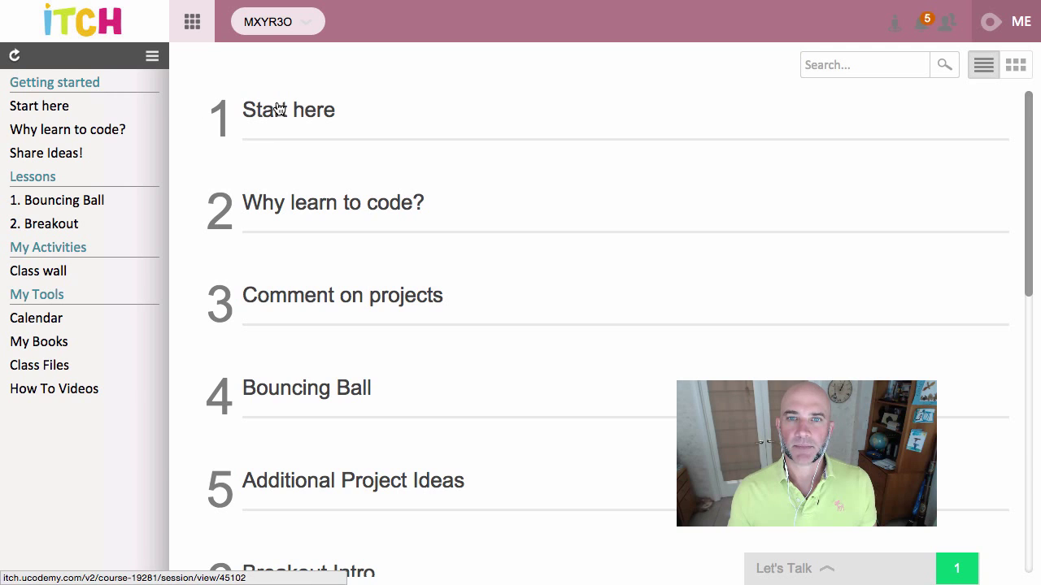
click(81, 104)
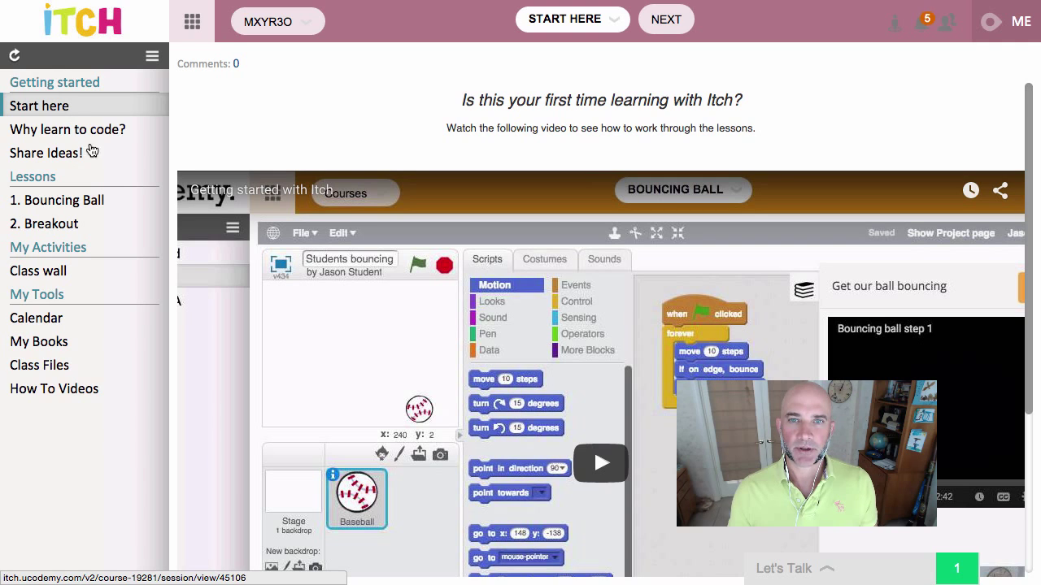
Go through Share Ideas! to the 2. Breakout lesson and load its starter project Remix
click(72, 155)
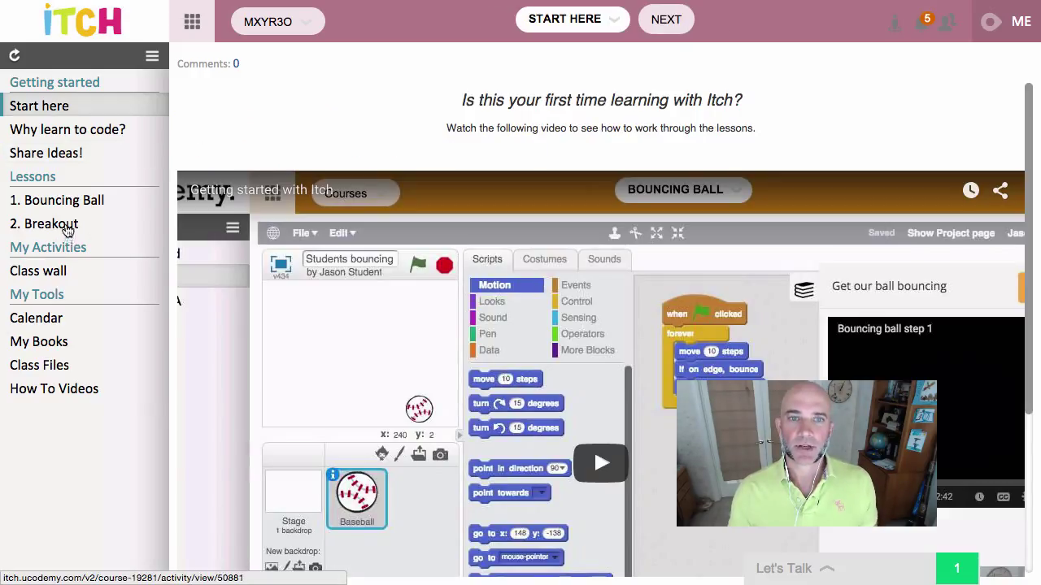
click(67, 227)
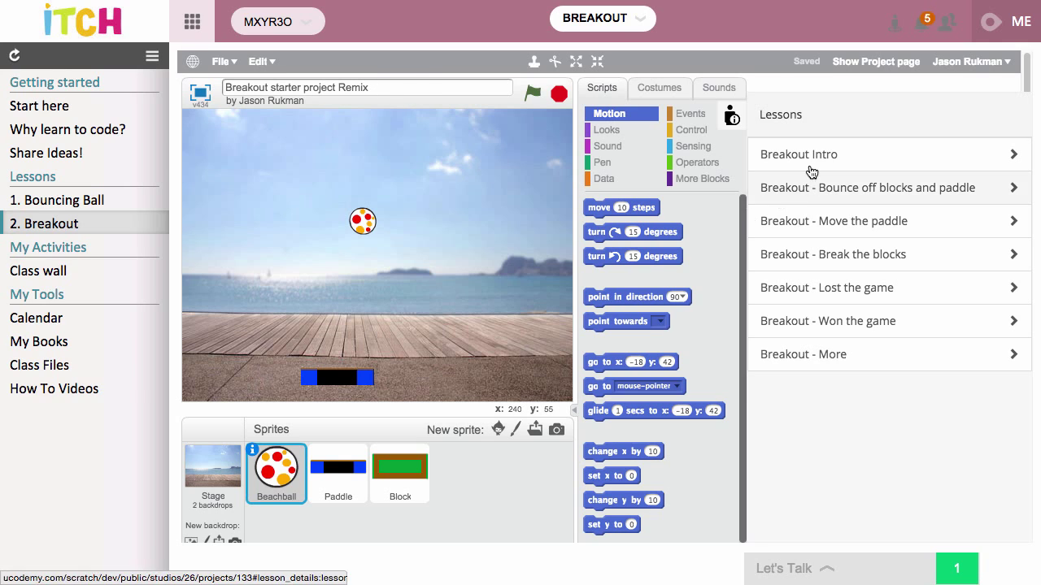
Look at Breakout Intro, then open the Breakout - Move the paddle lesson
click(817, 169)
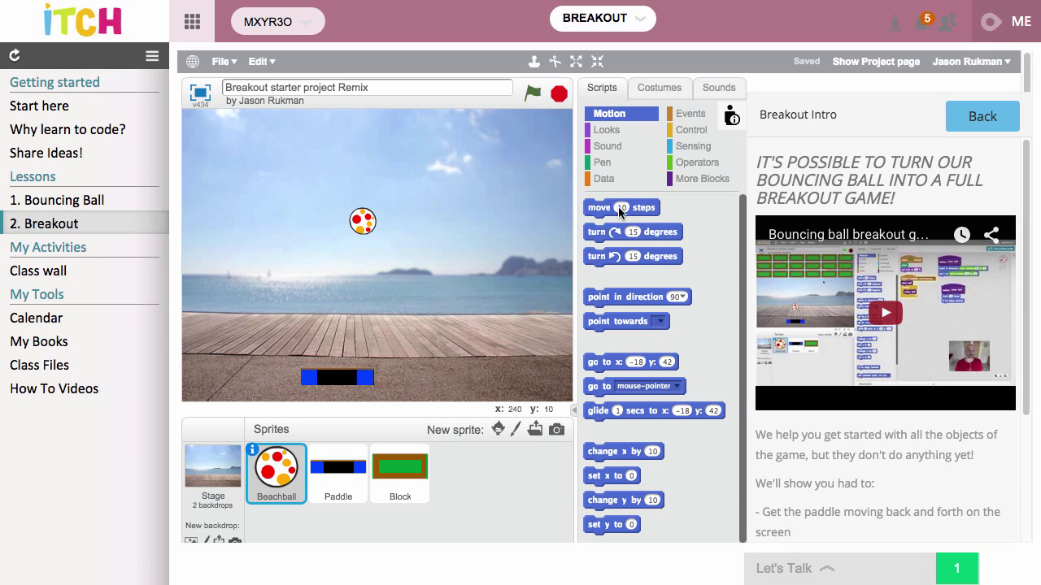
click(979, 121)
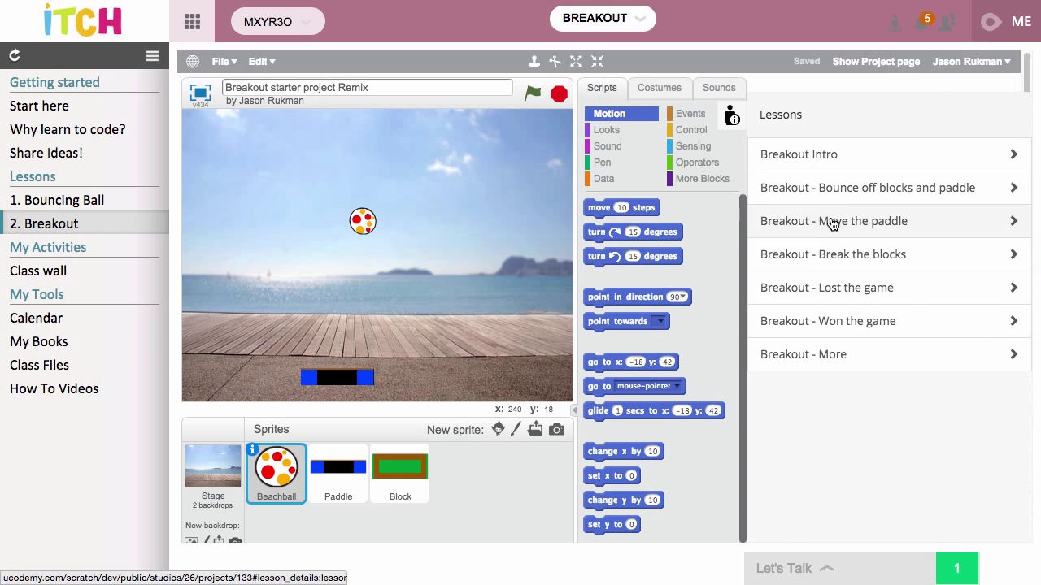
click(844, 222)
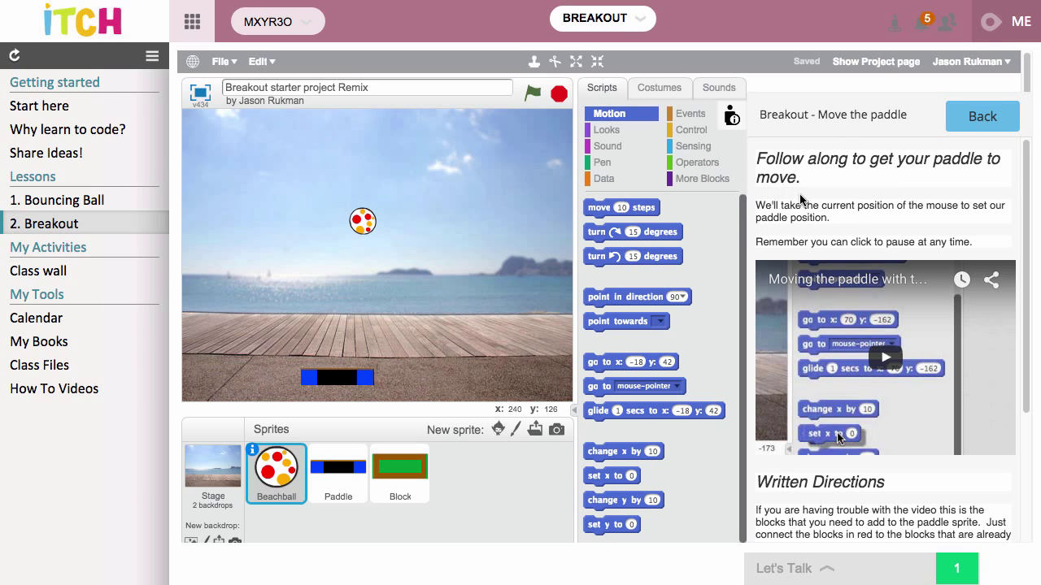
Switch the editor to the Small stage layout and collapse the course sidebar
click(264, 63)
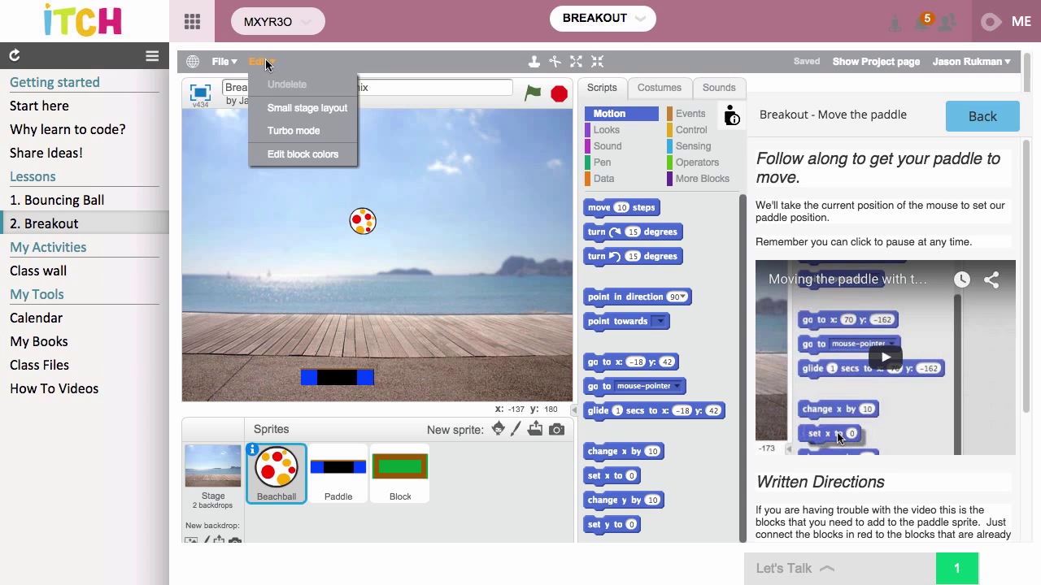
click(295, 107)
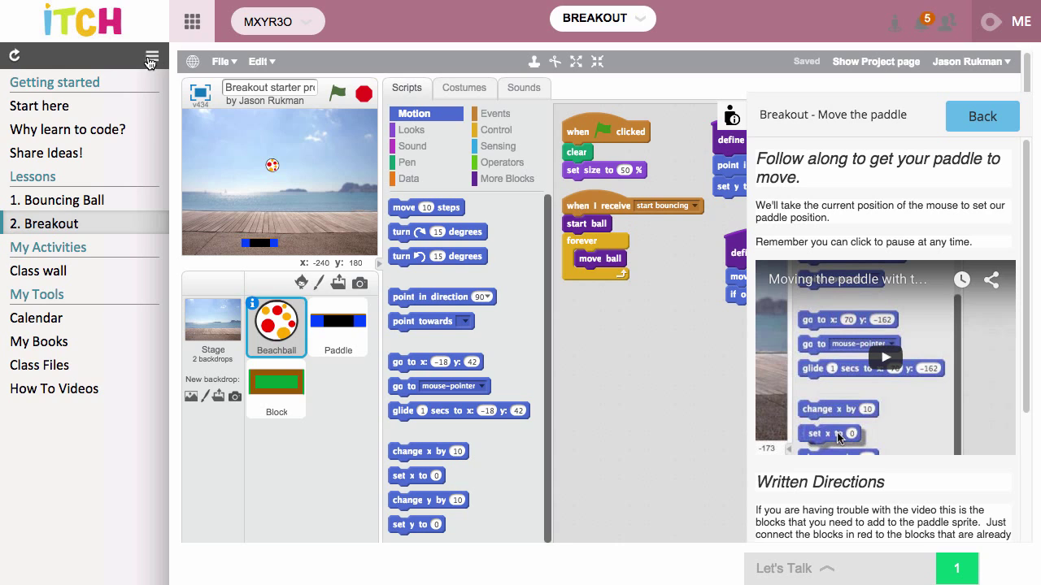
click(151, 60)
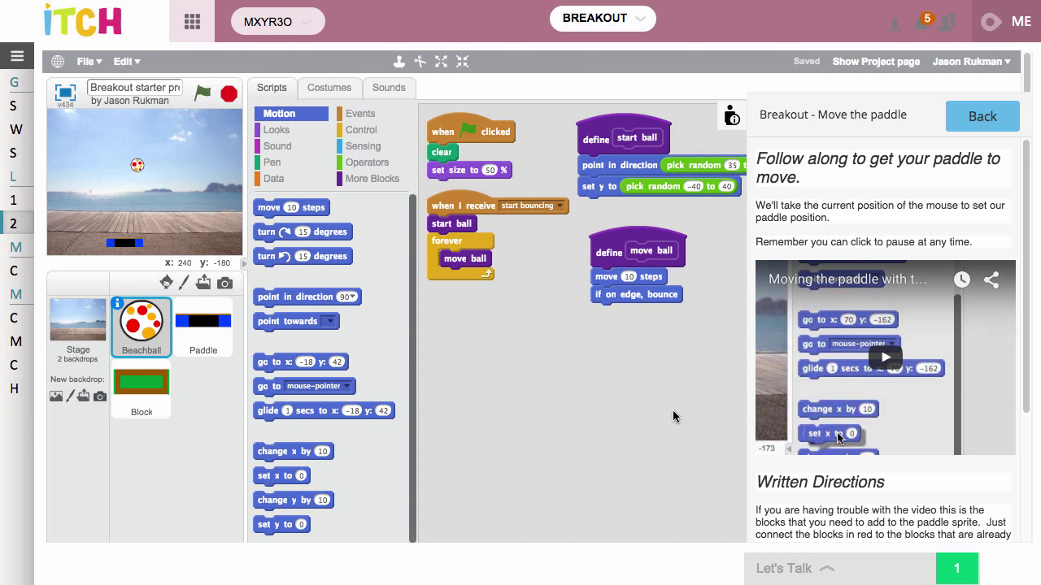
Play, skip ahead and pause the paddle lesson video, then scroll the lesson text
click(894, 365)
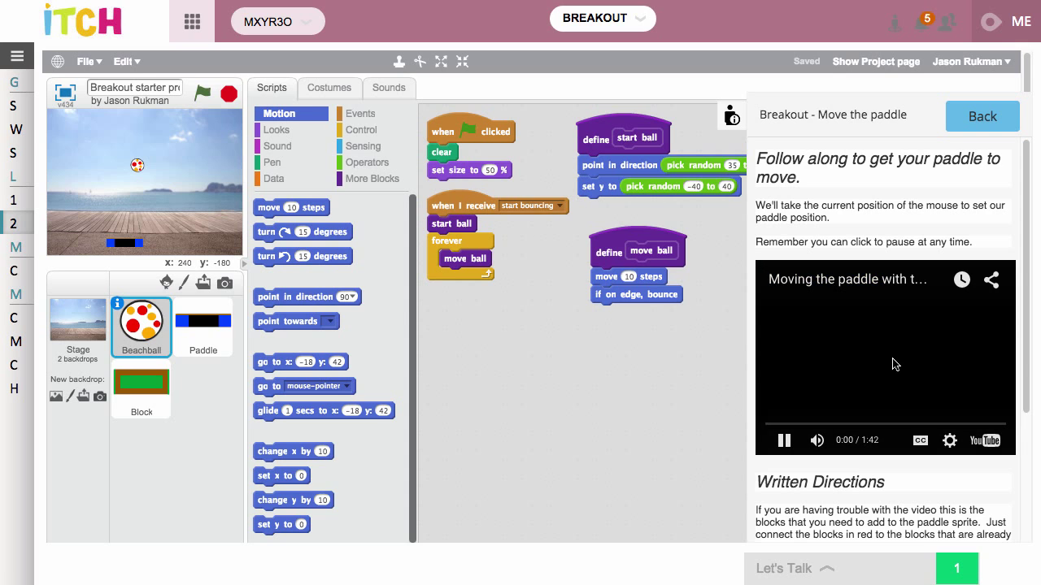
click(836, 425)
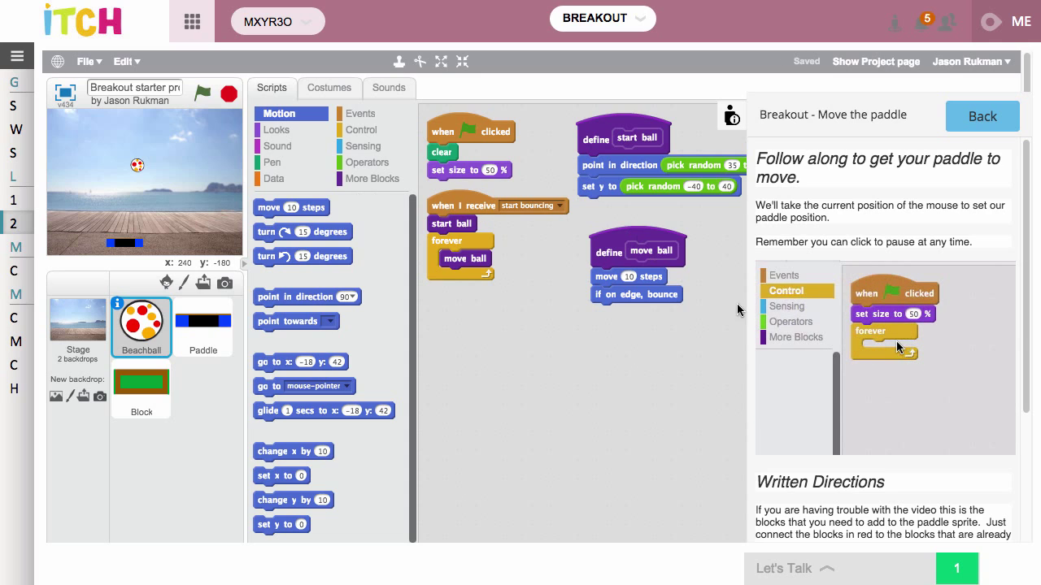
mouse_move(826, 325)
click(889, 344)
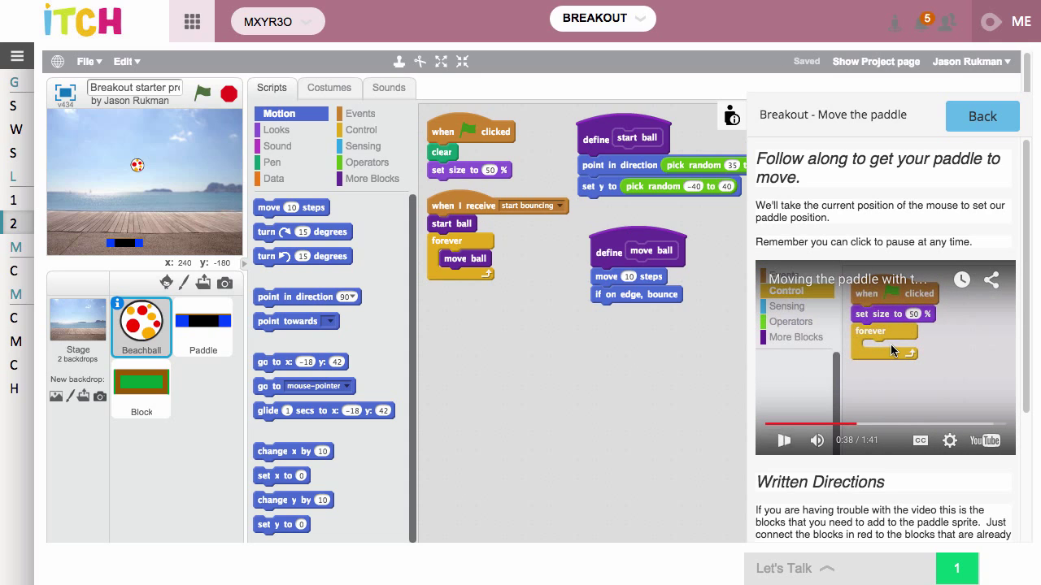
click(898, 353)
click(864, 363)
scroll(894, 374, down, 3)
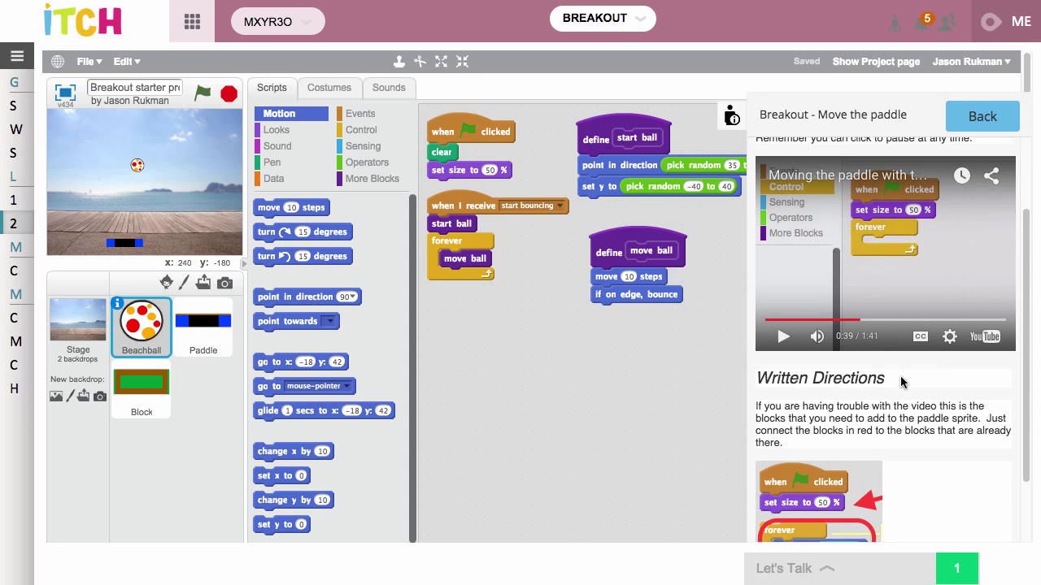
scroll(894, 370, down, 3)
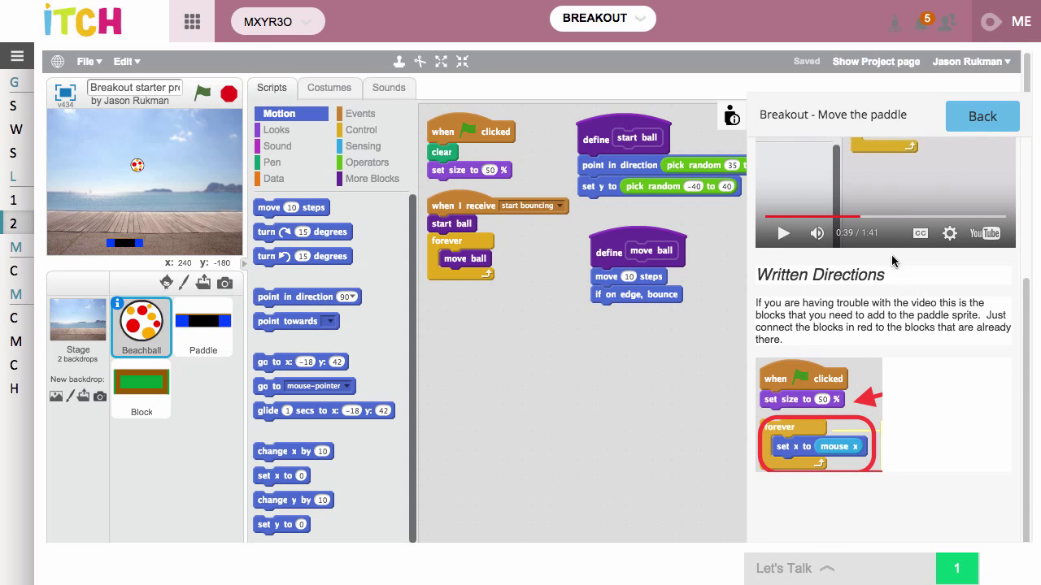
scroll(879, 266, up, 5)
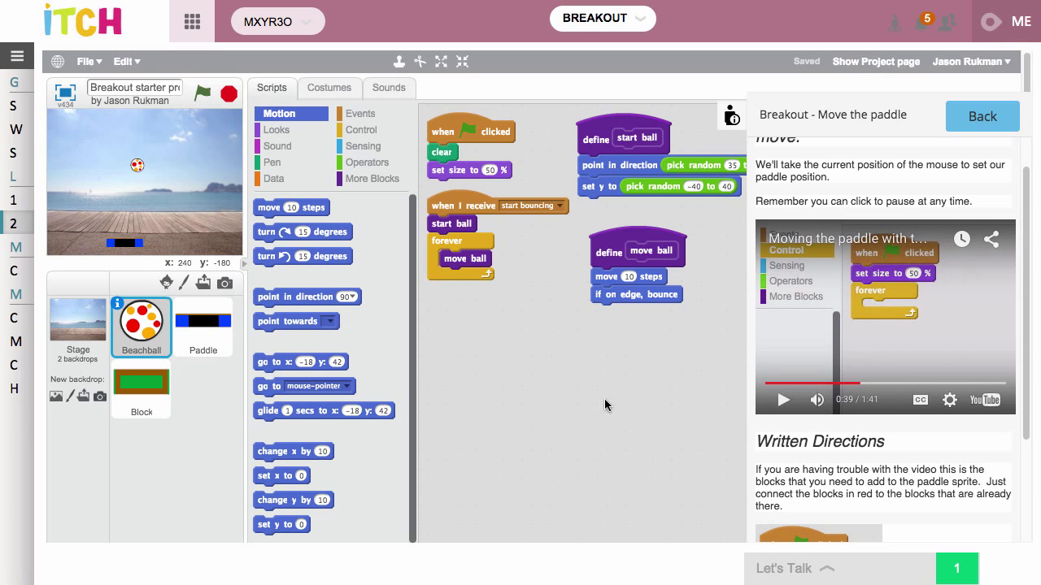
scroll(602, 401, down, 2)
scroll(677, 372, up, 2)
Filter the projects list to COURSE PROJECTS and open the middle Breakout starter project Remix
click(980, 115)
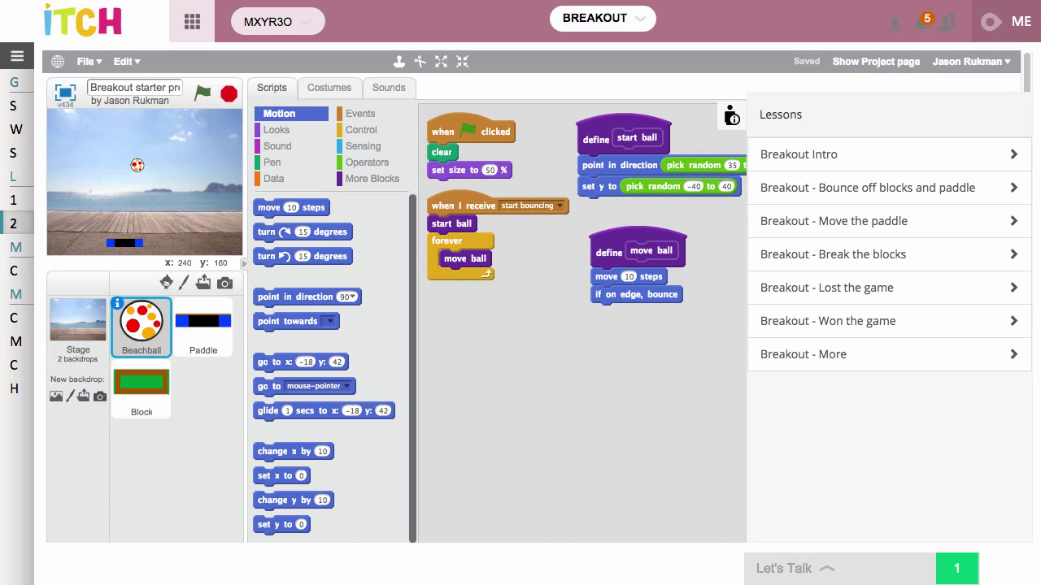
click(864, 62)
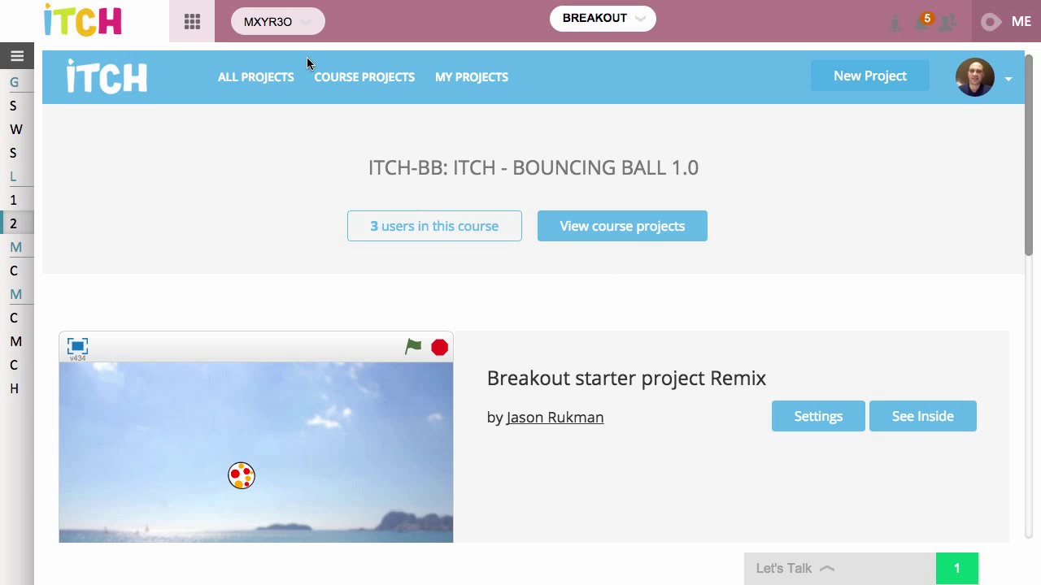
click(355, 81)
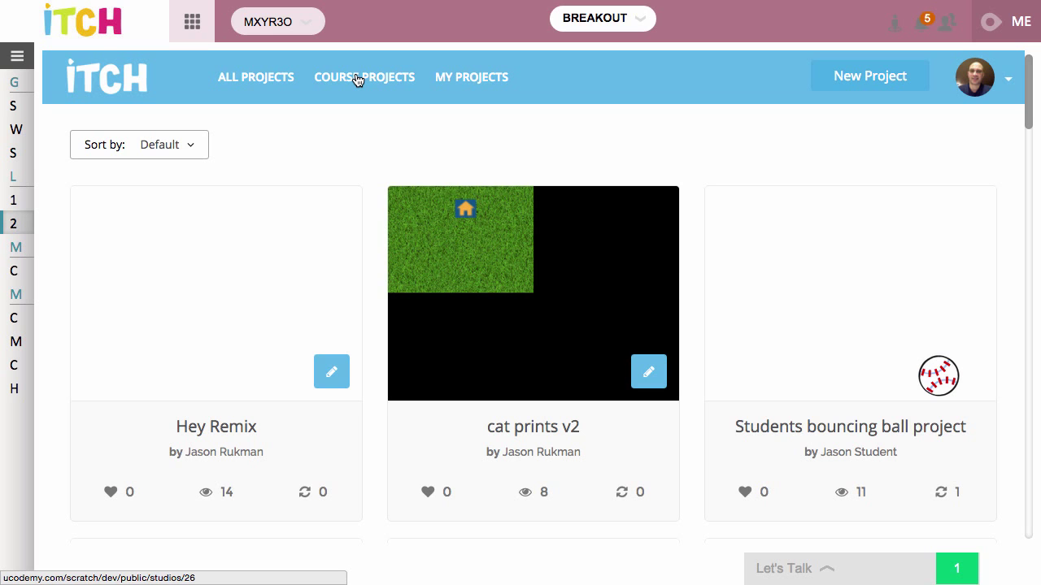
click(356, 78)
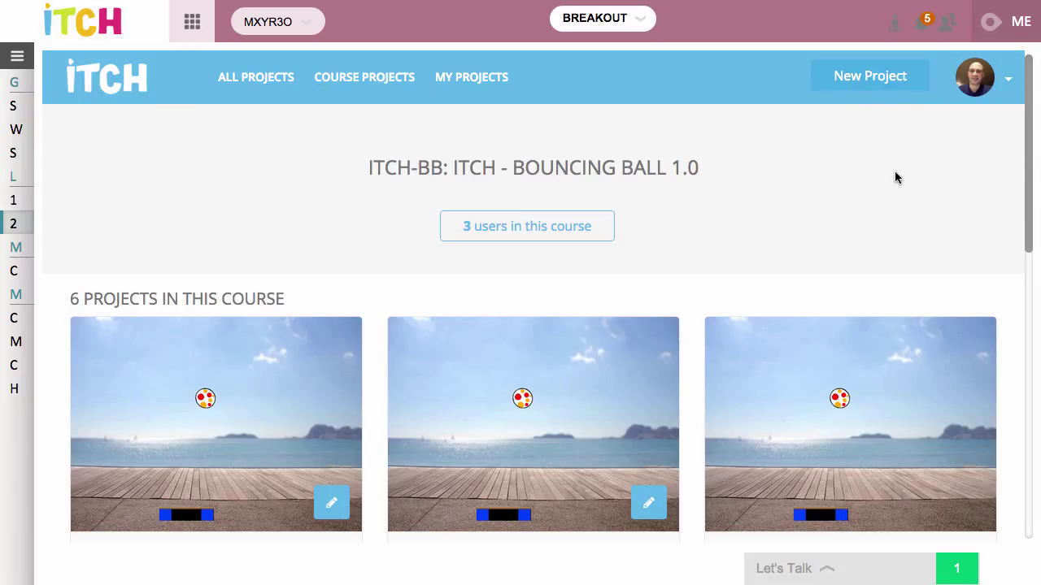
scroll(834, 171, down, 1)
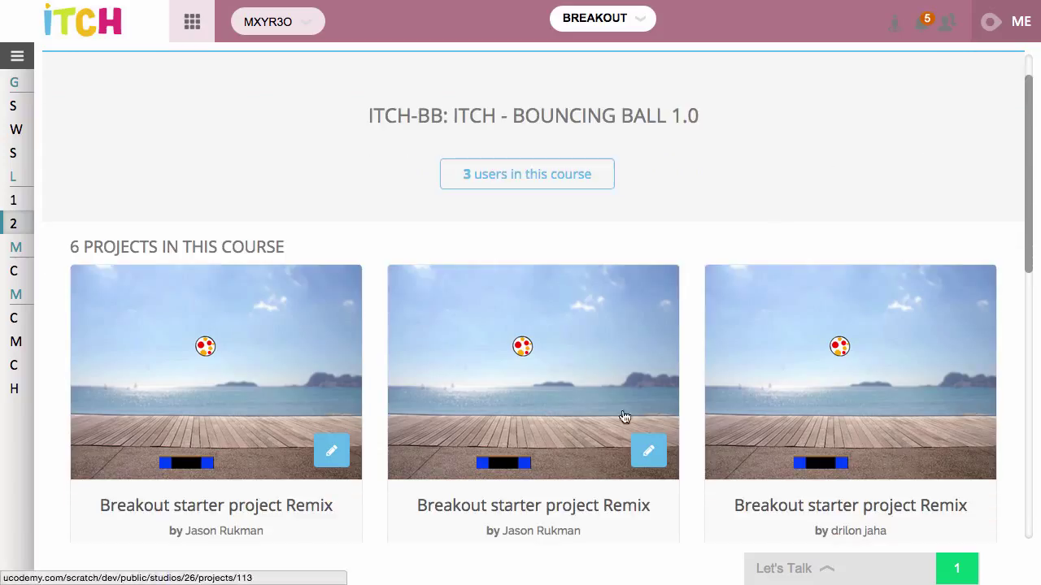
click(648, 454)
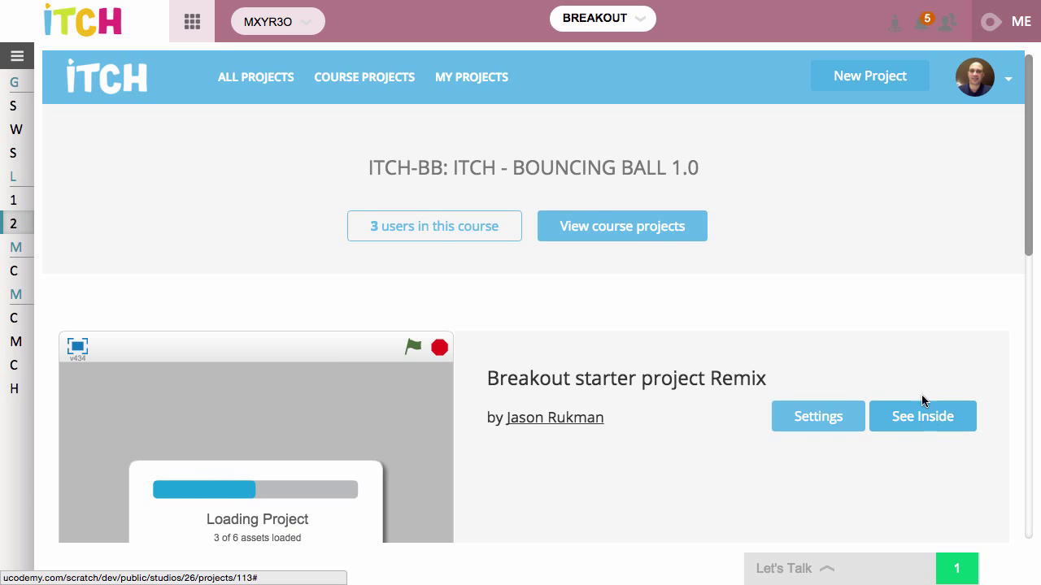
Review the Project Settings dialog, close it unchanged, and expand the course sidebar
click(807, 418)
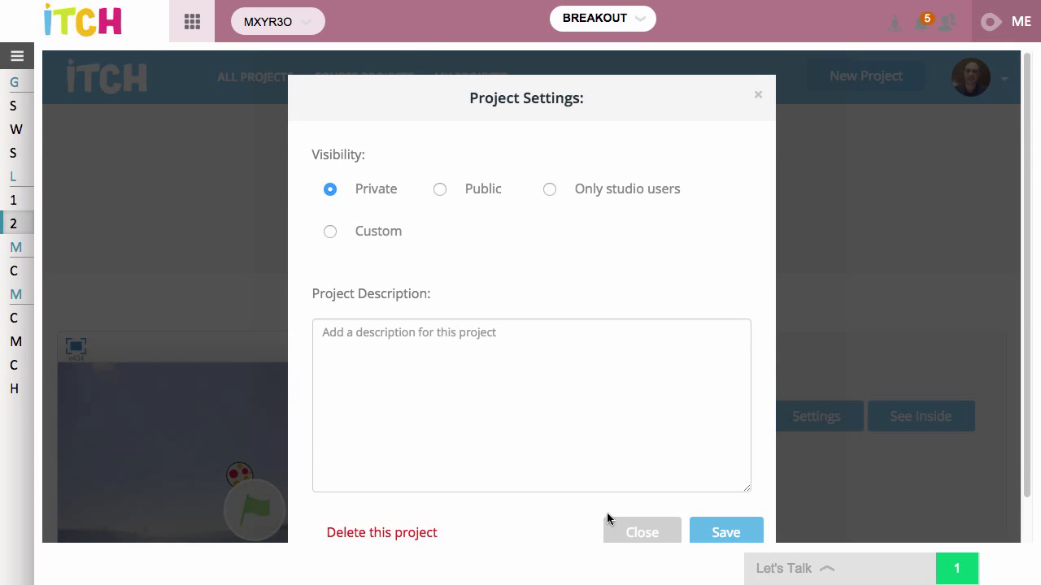
click(646, 534)
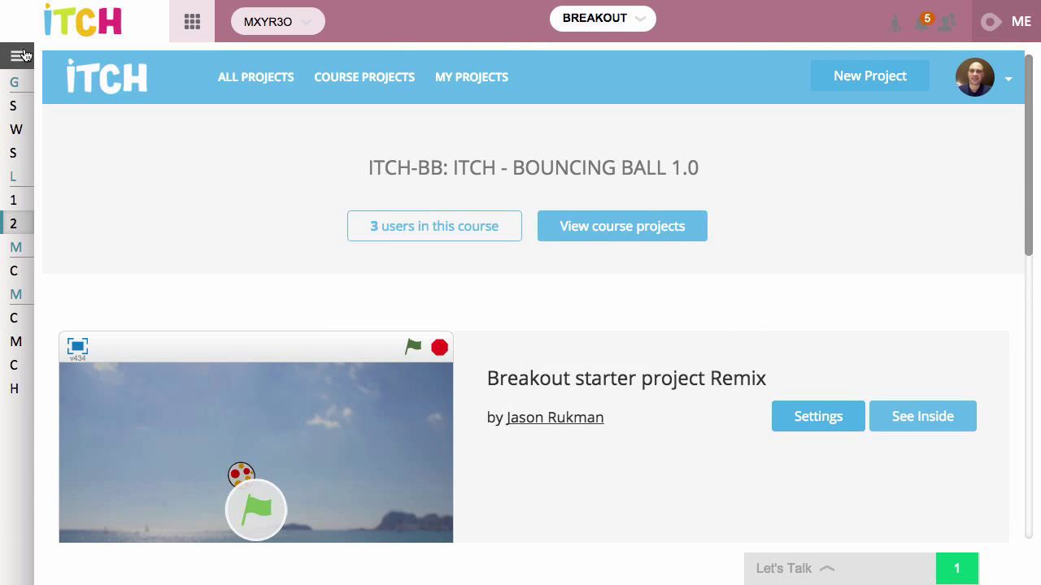
click(17, 57)
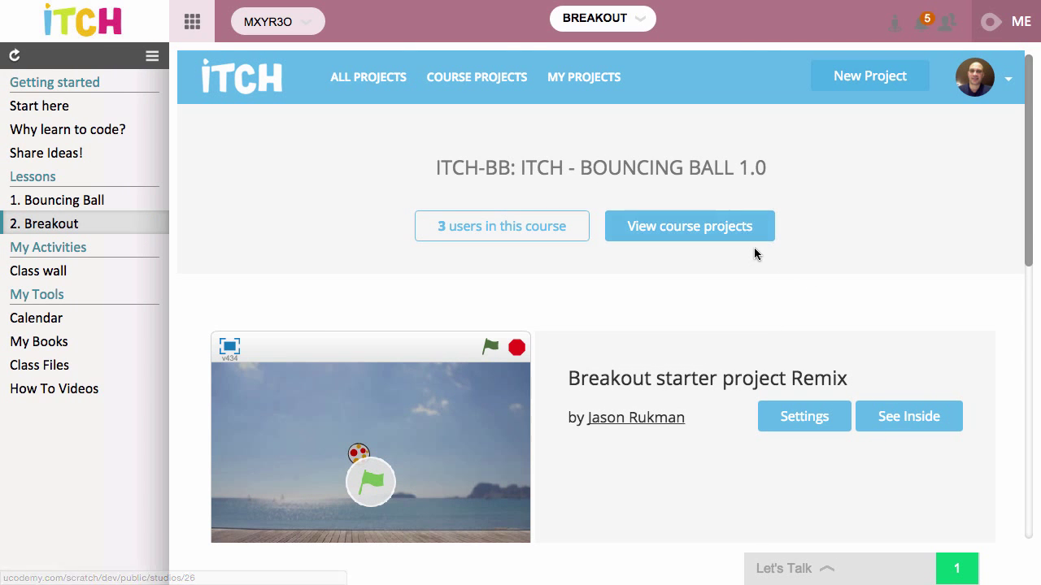